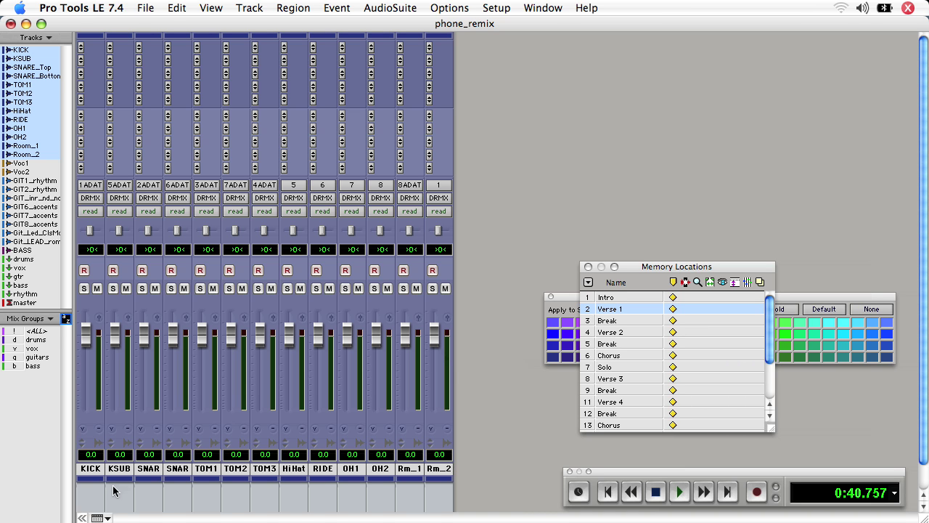
Step: Audition the soloed drums group, then clear the drum solos and disable the group
click(108, 517)
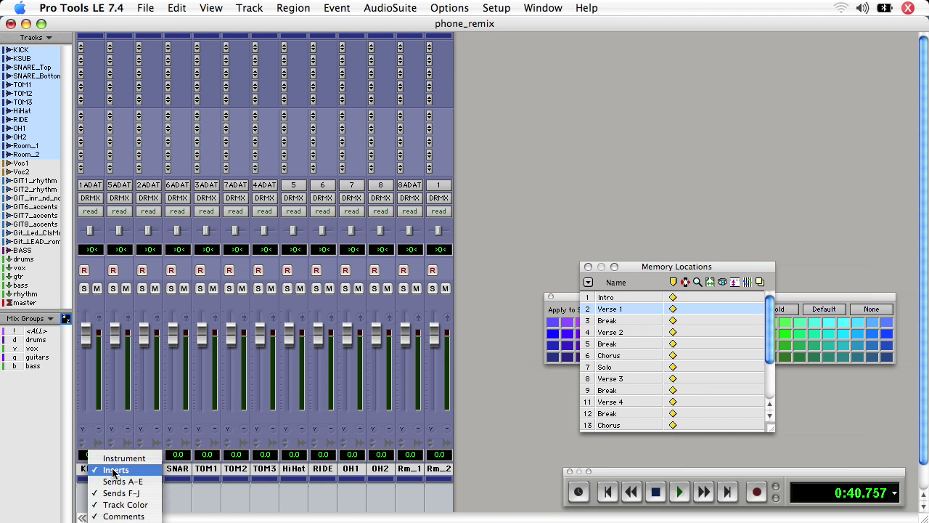
click(684, 148)
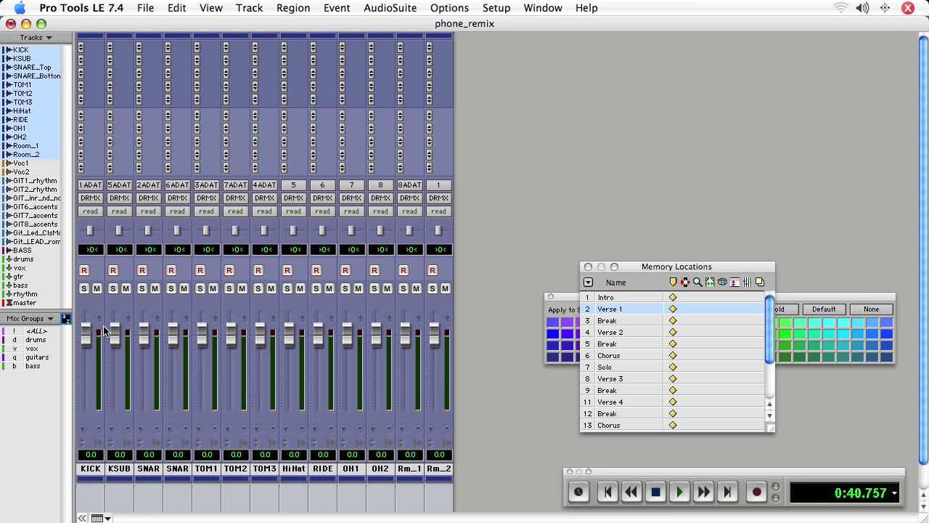
key(d)
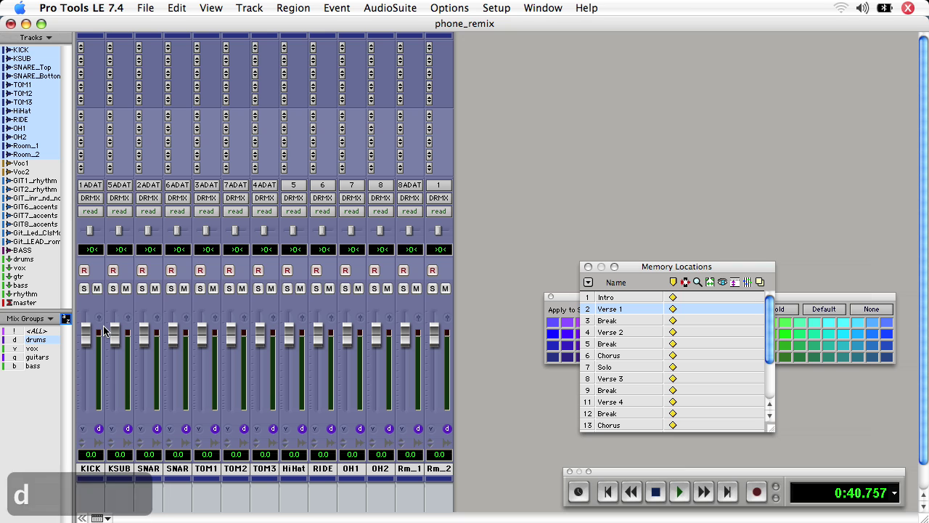
click(84, 288)
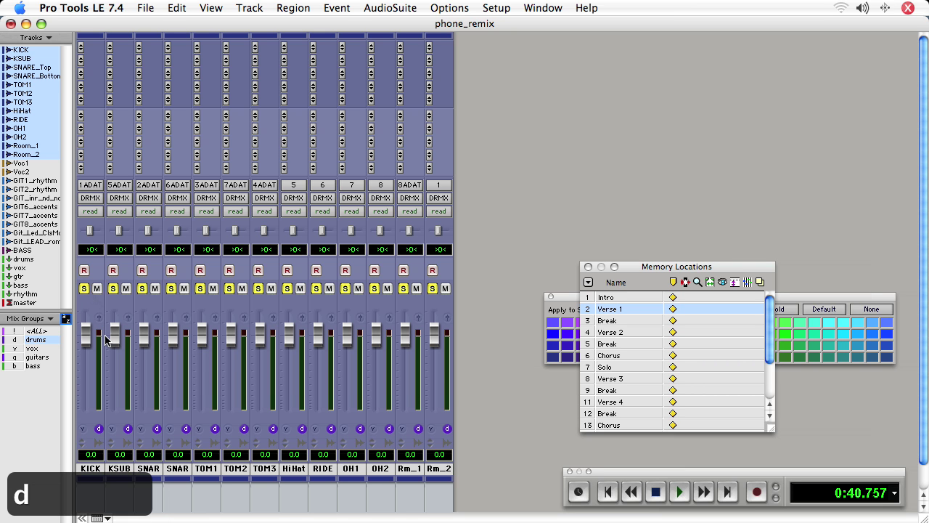
key(space)
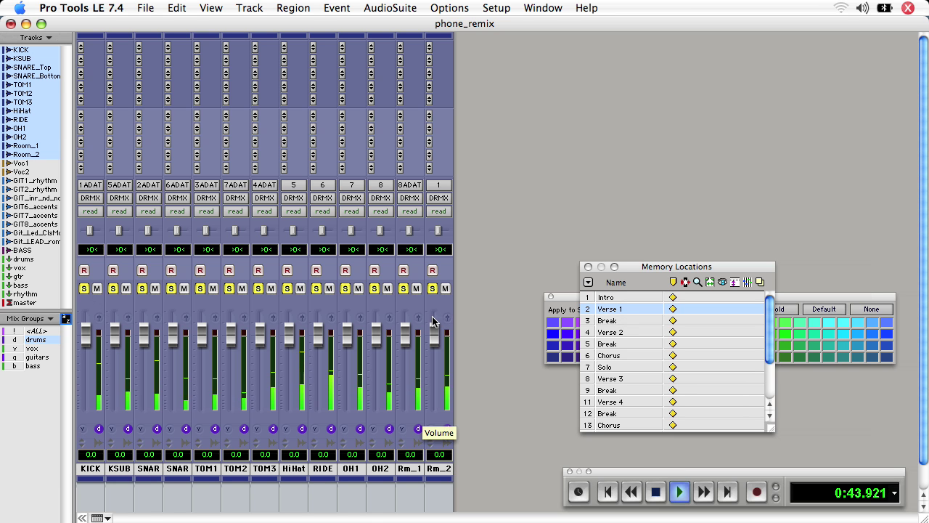
key(space)
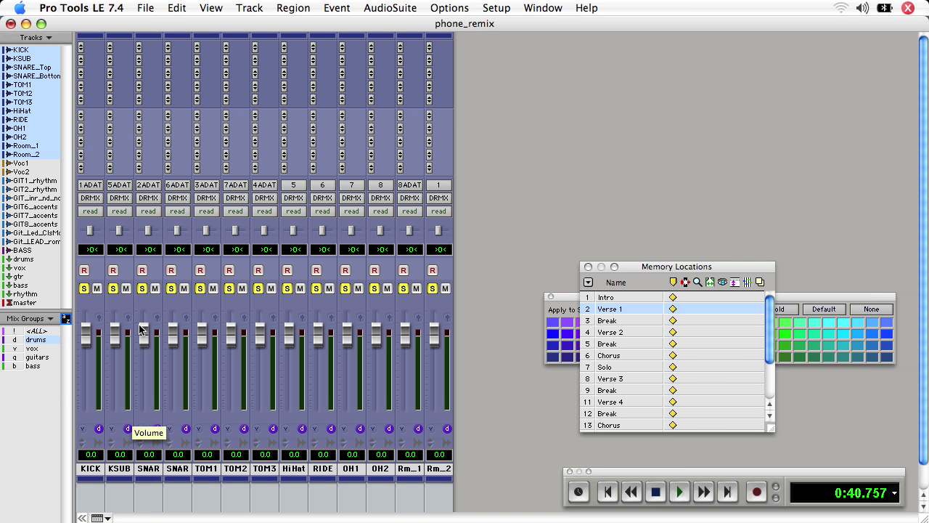
click(85, 289)
key(d)
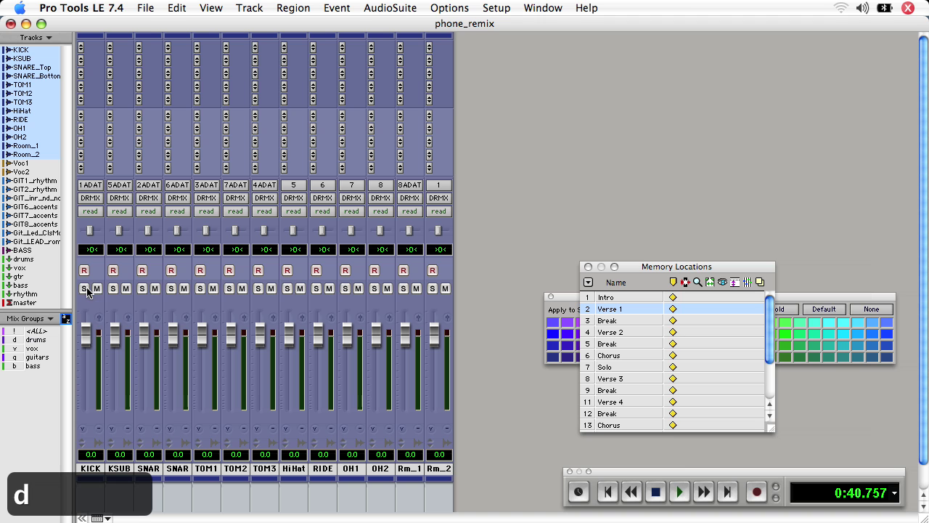
Step: Play both SNAR tracks soloed, toggling their solos to compare, ending with only the second soloed
click(172, 289)
click(143, 289)
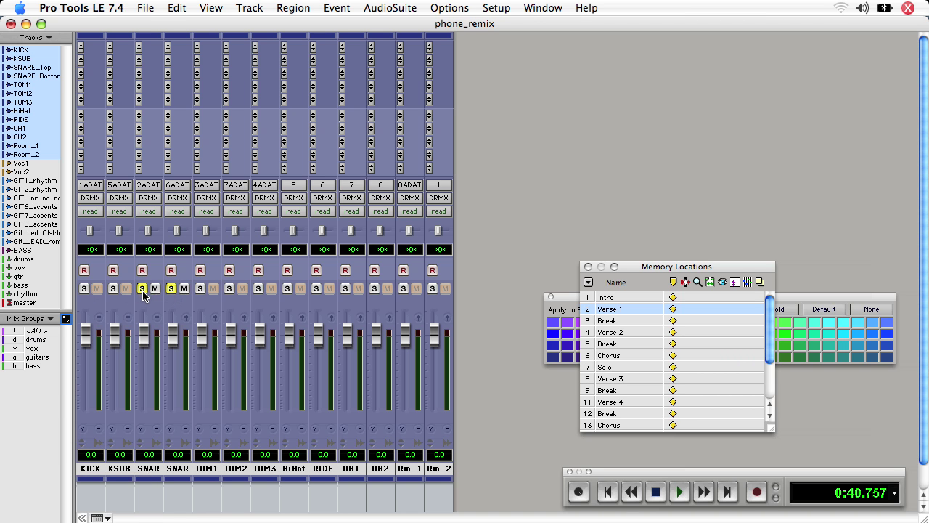
key(space)
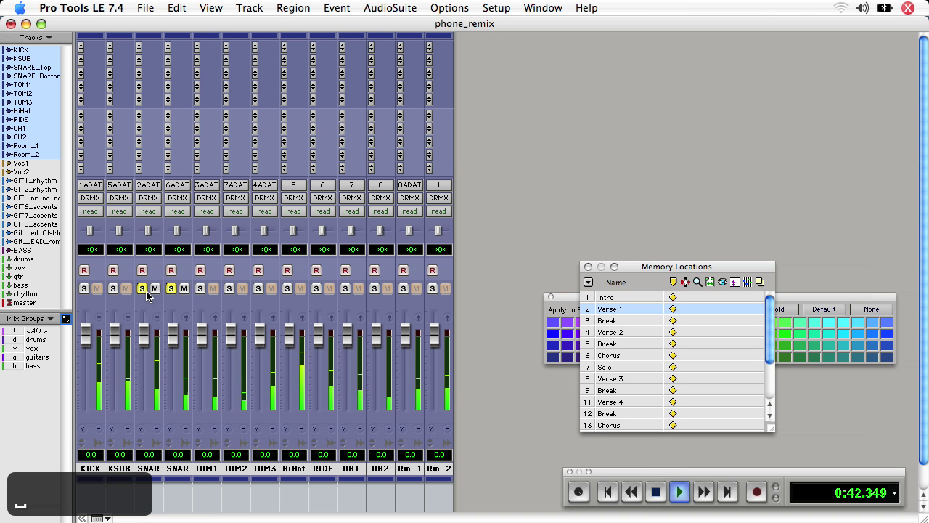
click(170, 289)
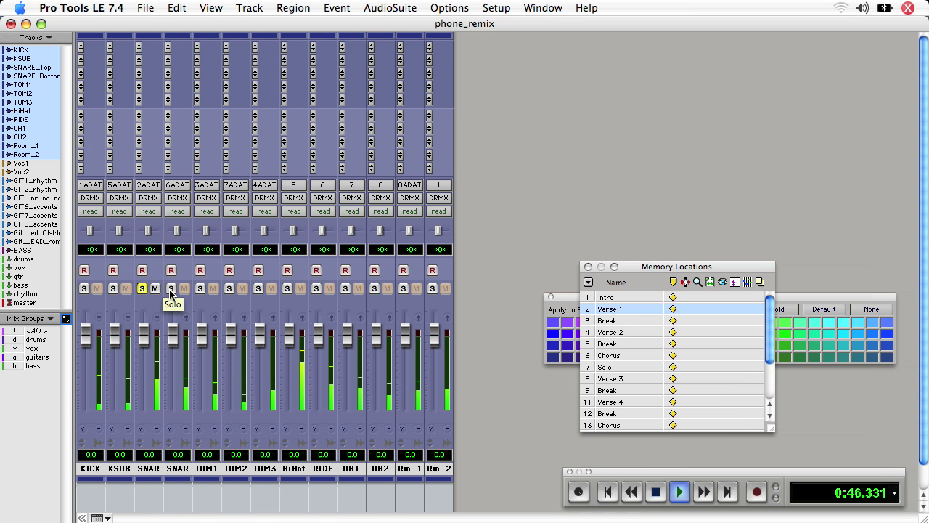
click(171, 289)
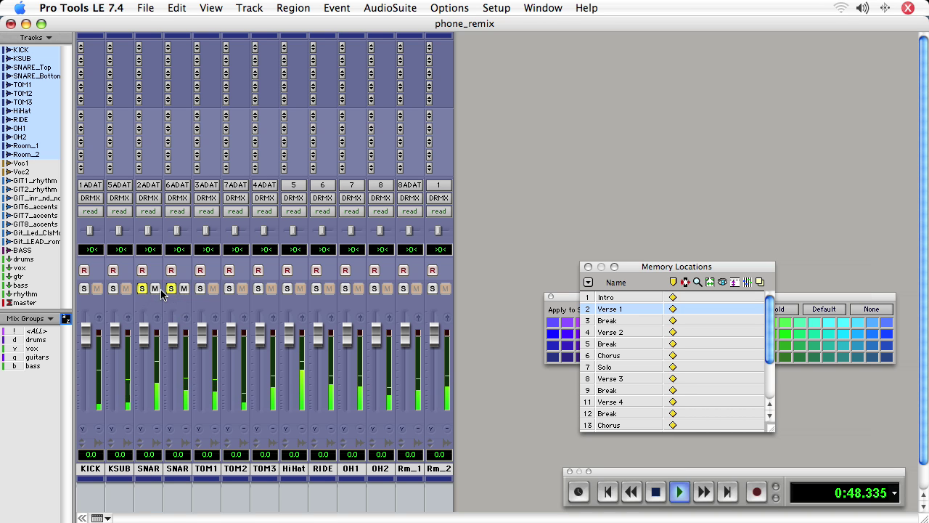
click(142, 288)
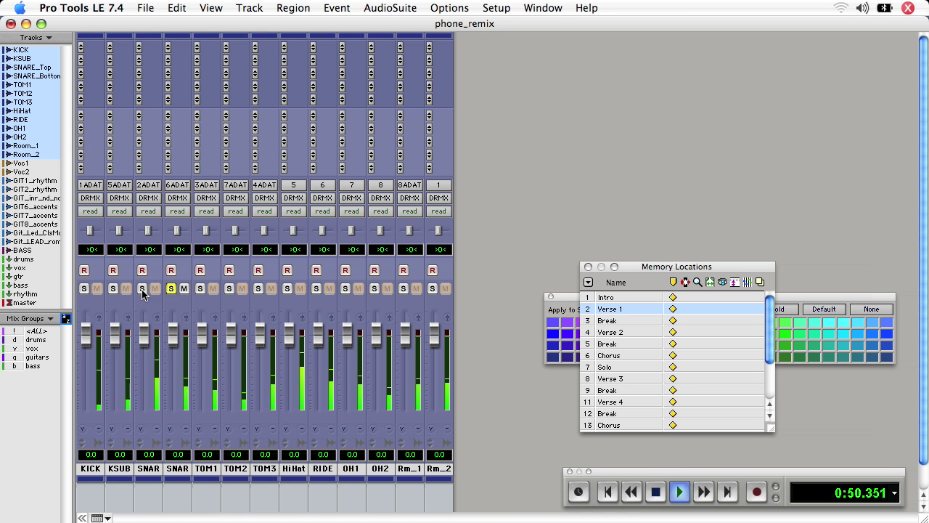
click(142, 289)
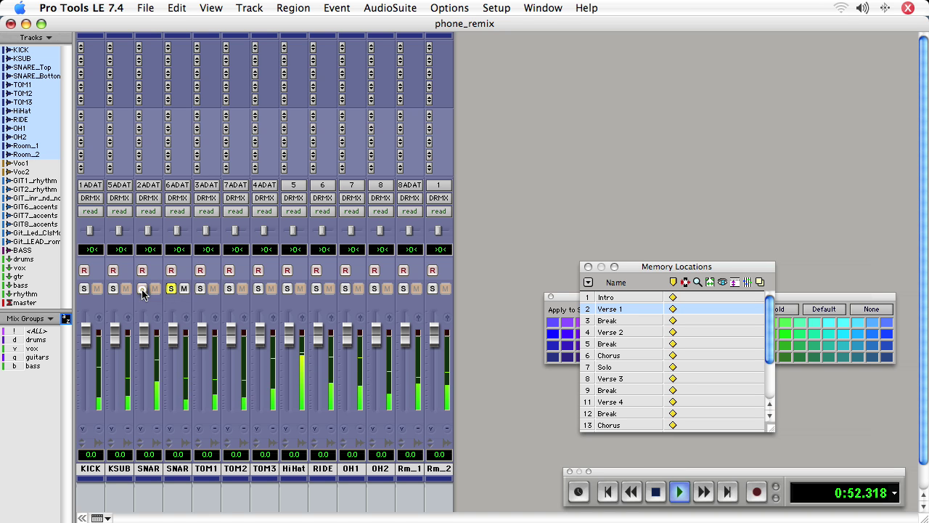
click(171, 289)
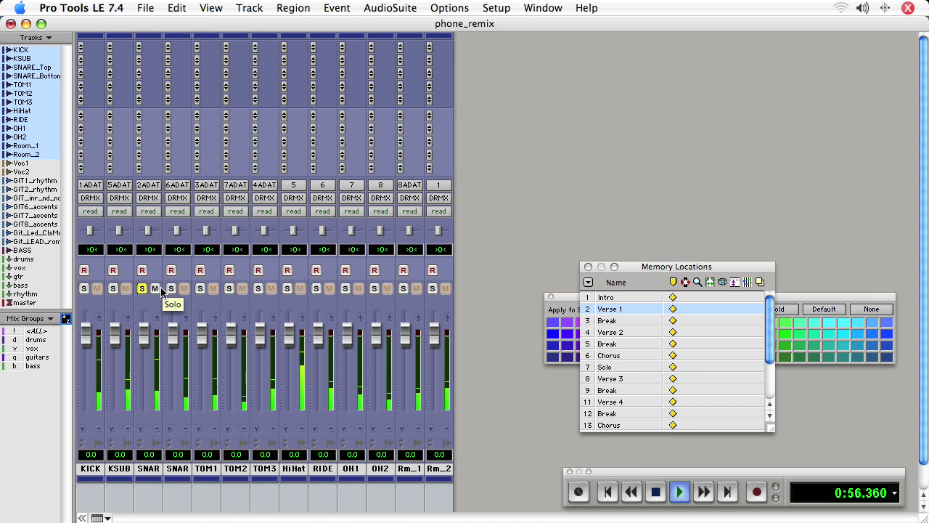
click(142, 289)
click(171, 289)
key(space)
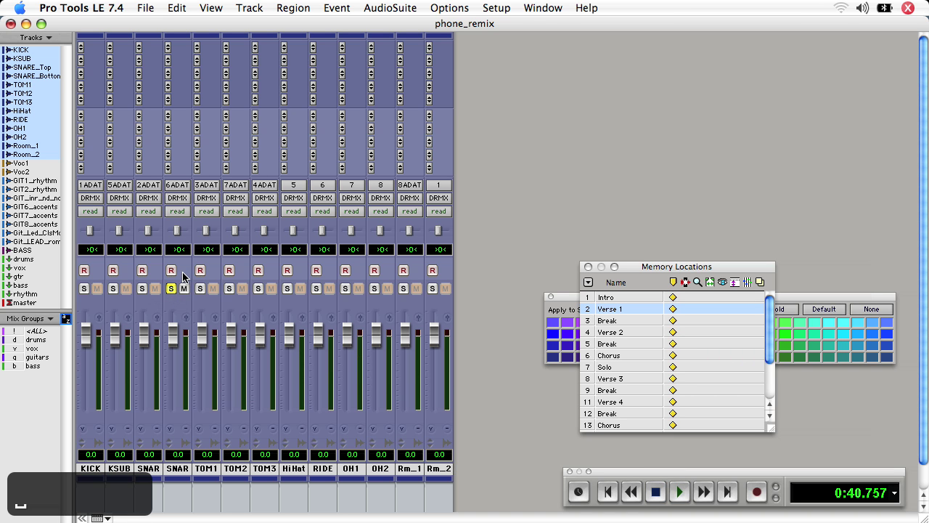
Step: Insert D-Verb (mono/stereo) from the Reverb plug-ins on the second SNAR track's first insert
click(169, 47)
mouse_move(208, 68)
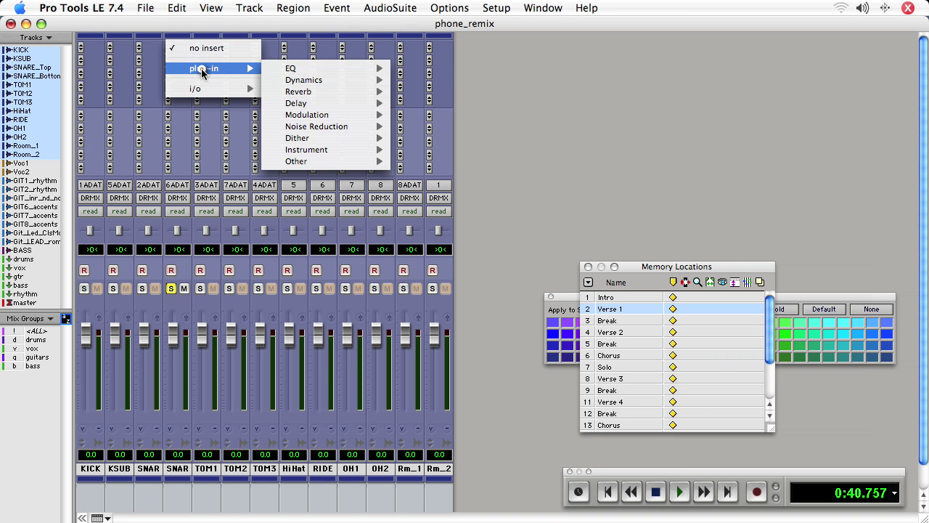
mouse_move(344, 92)
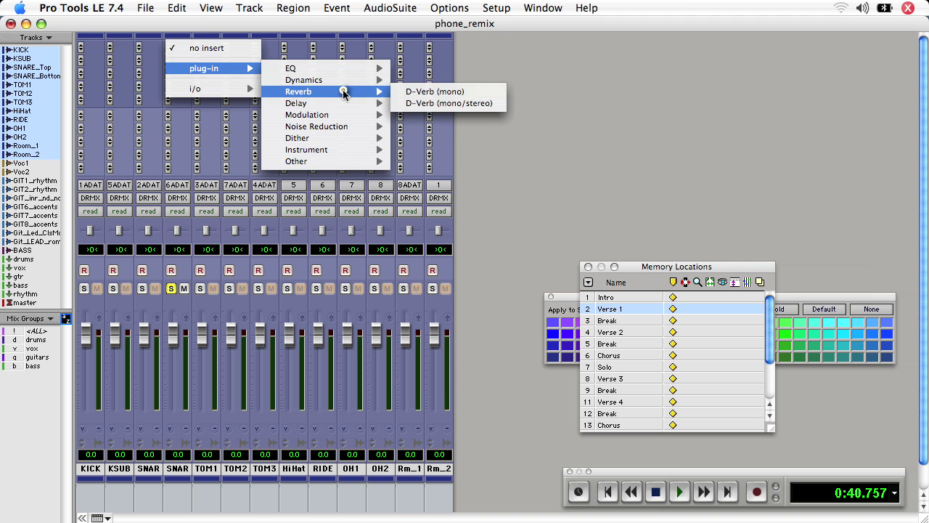
click(476, 104)
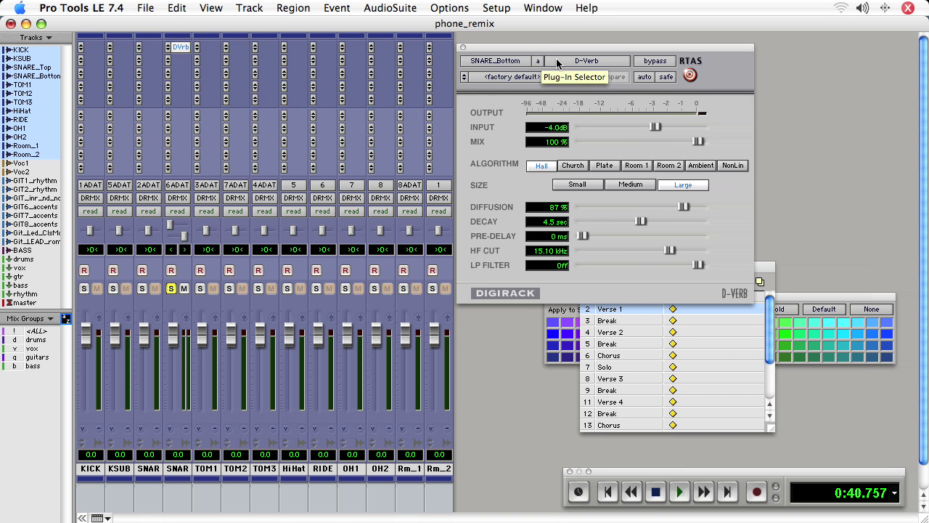
Step: During playback, set the snare D-Verb to about -0.9 dB input, 35% mix, Room 2 and 746 ms decay
key(space)
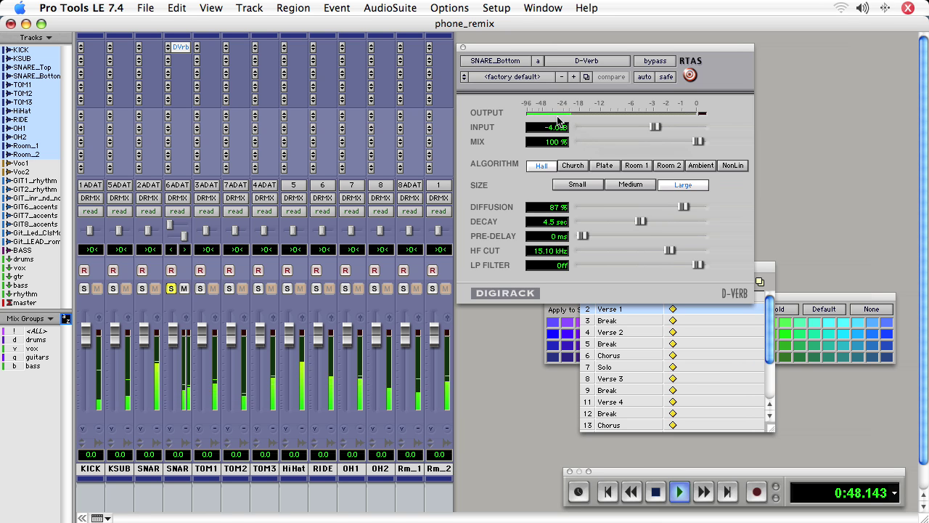
mouse_move(654, 129)
mouse_down()
mouse_move(698, 129)
mouse_move(686, 142)
mouse_move(650, 145)
mouse_up()
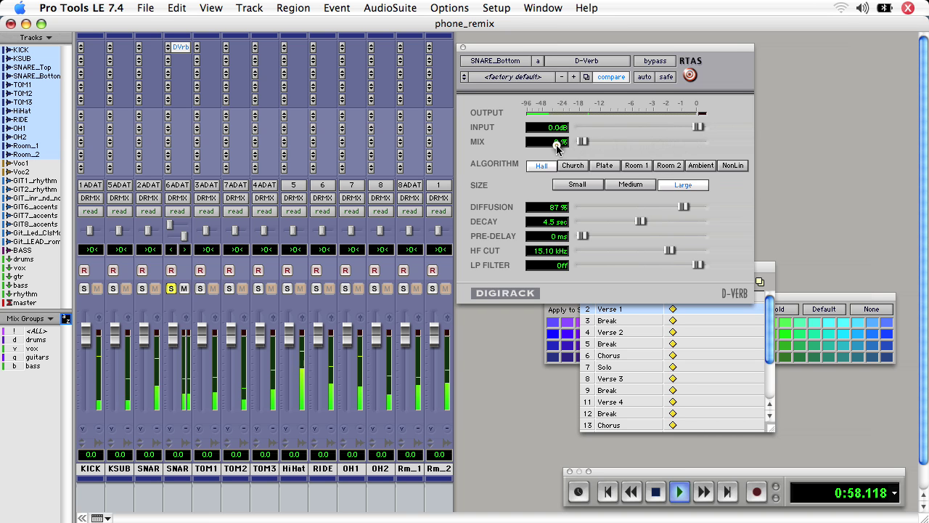
drag(580, 142, 624, 143)
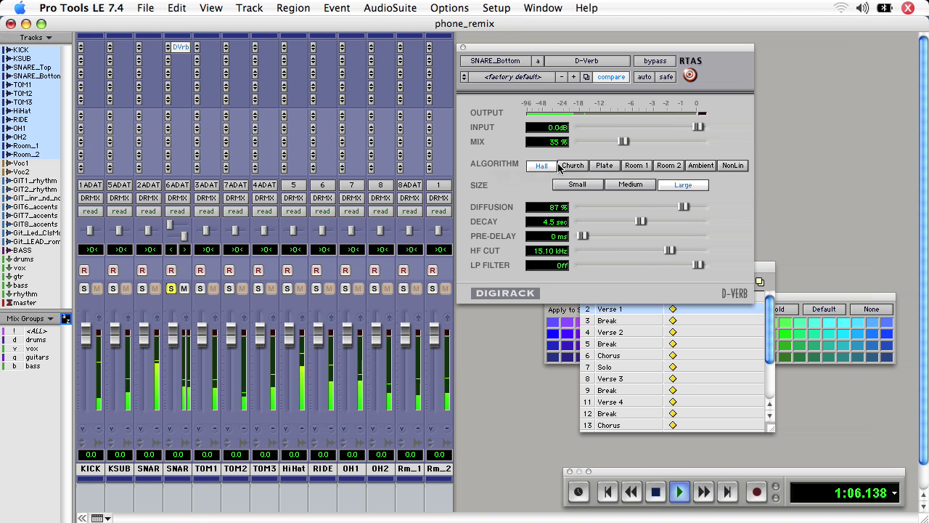
click(649, 167)
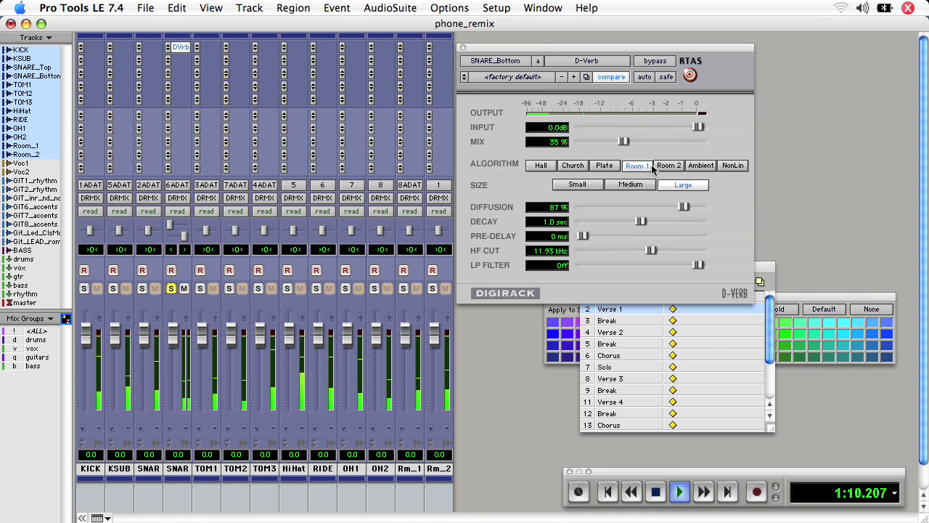
click(666, 168)
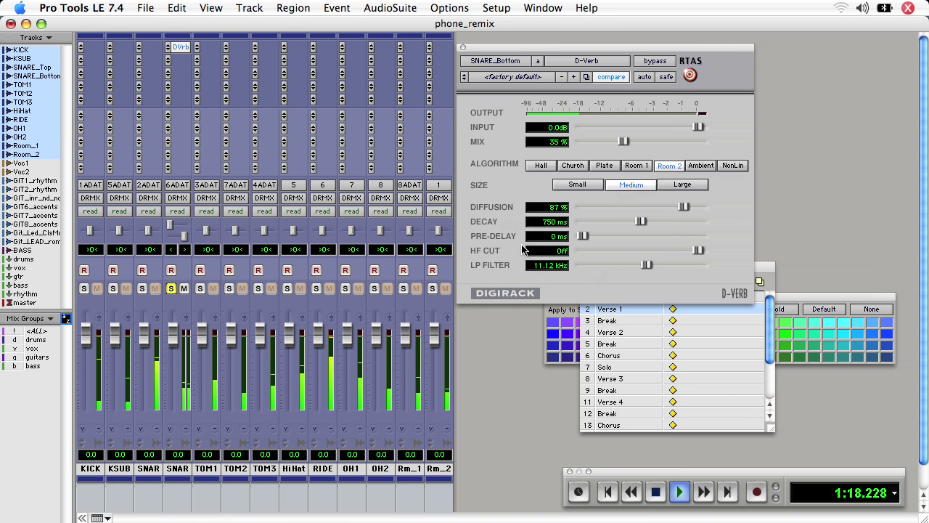
mouse_move(642, 222)
mouse_down()
mouse_move(697, 222)
mouse_move(638, 225)
mouse_up()
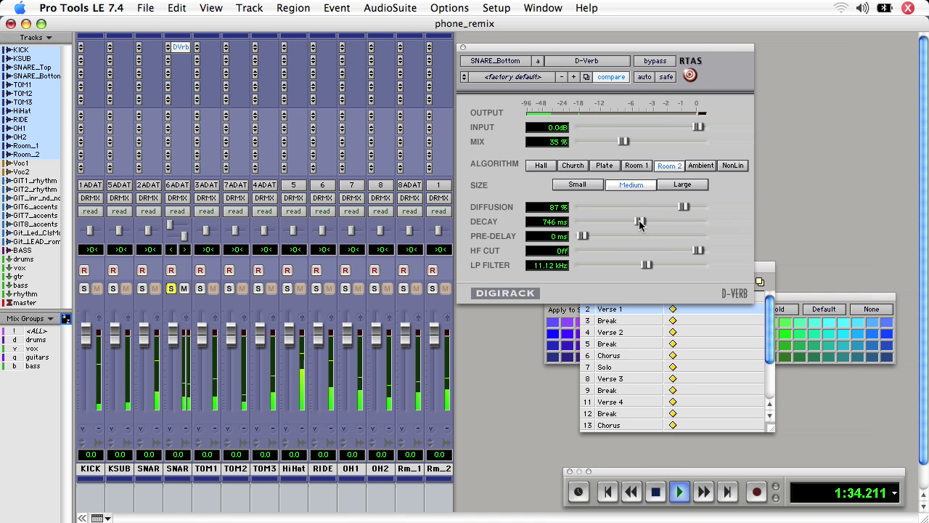
key(space)
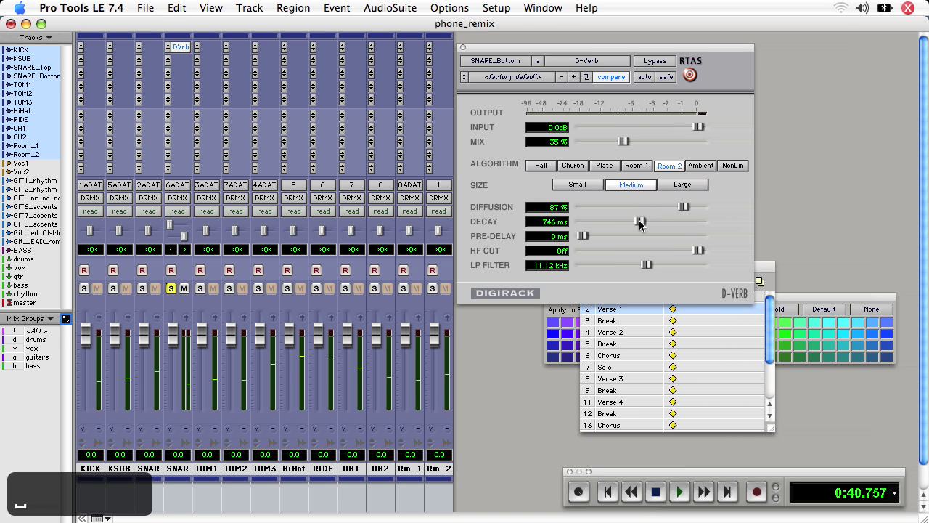
Step: Store the current D-Verb settings with Save Settings As under the name 'small_room_drums'
click(464, 76)
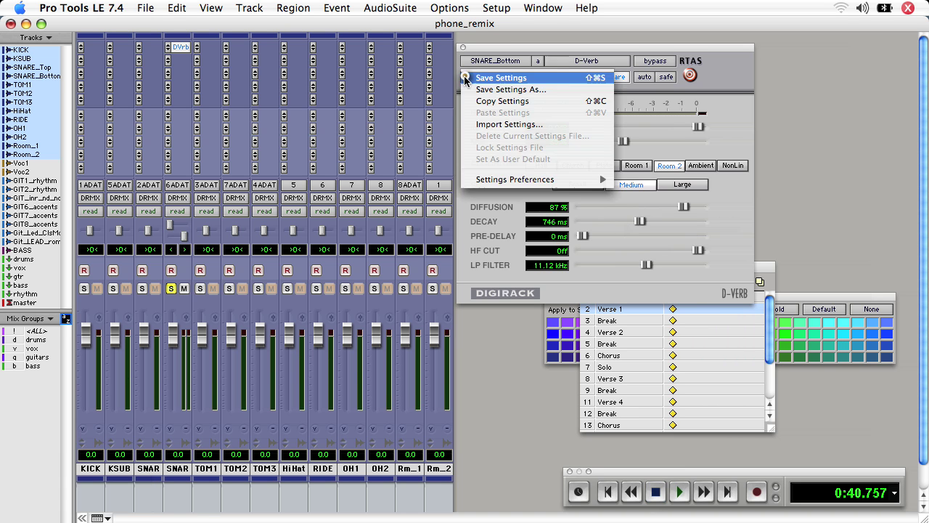
click(504, 90)
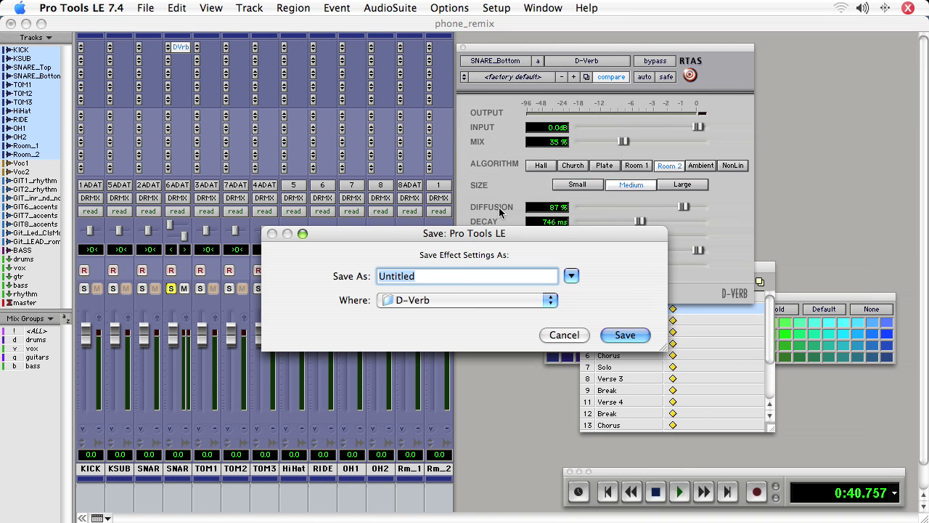
text(small_r)
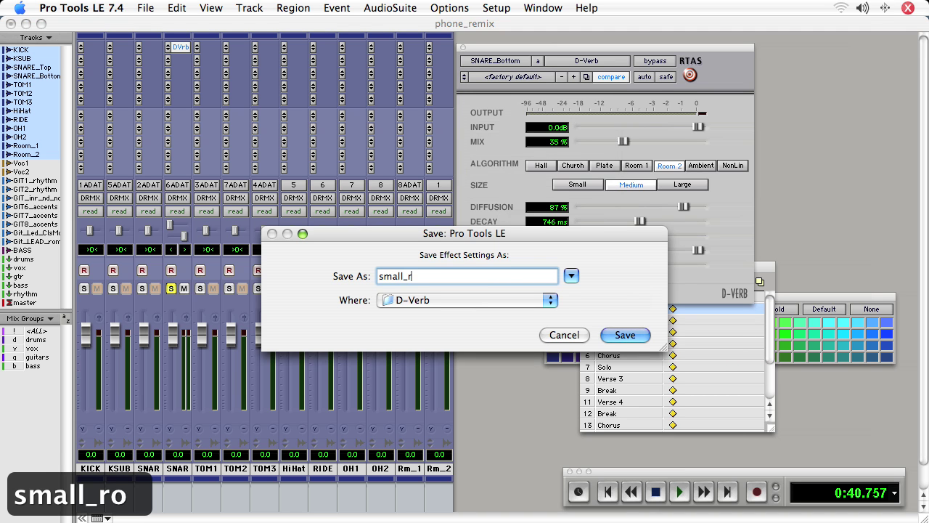
text(oom_)
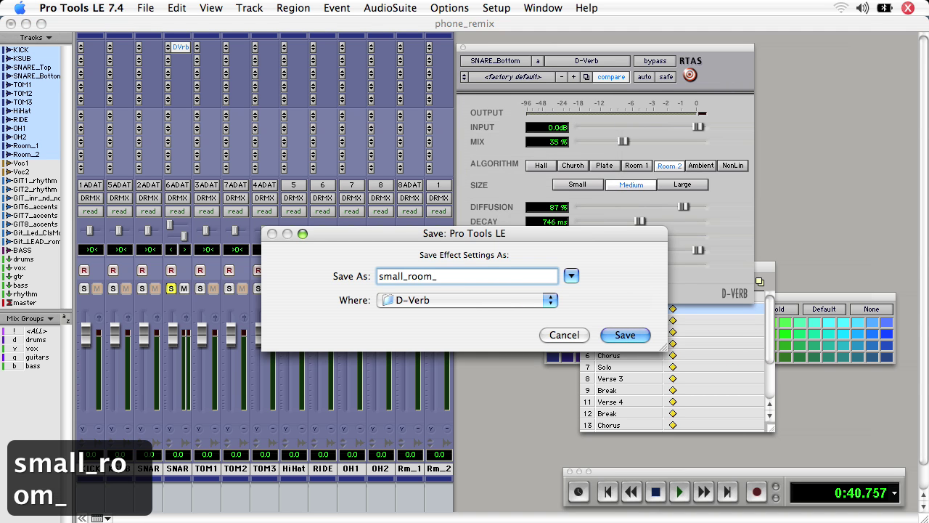
text(drums)
key(Return)
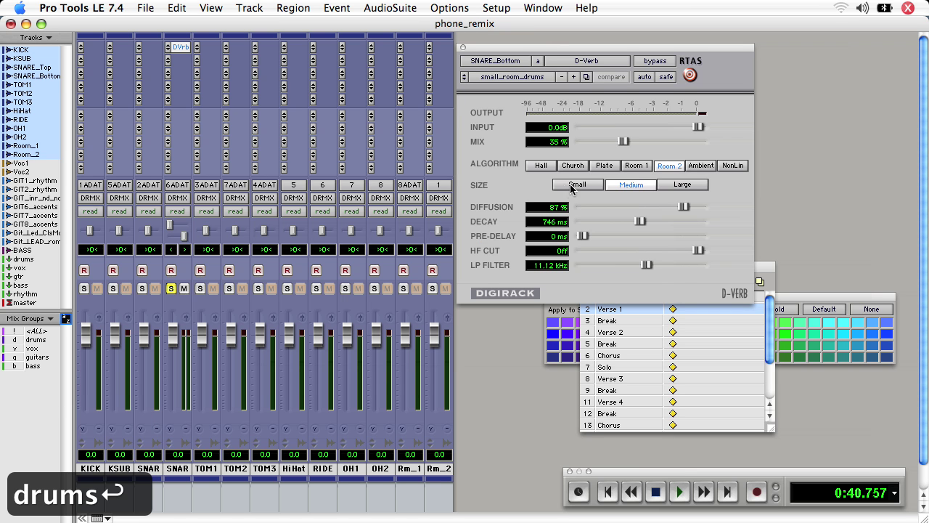
click(519, 78)
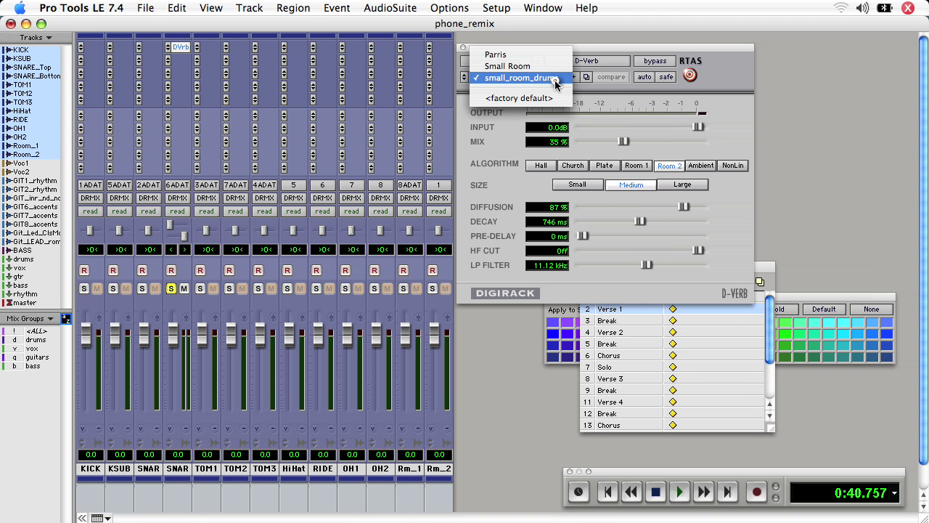
click(557, 77)
click(556, 78)
click(544, 77)
click(543, 78)
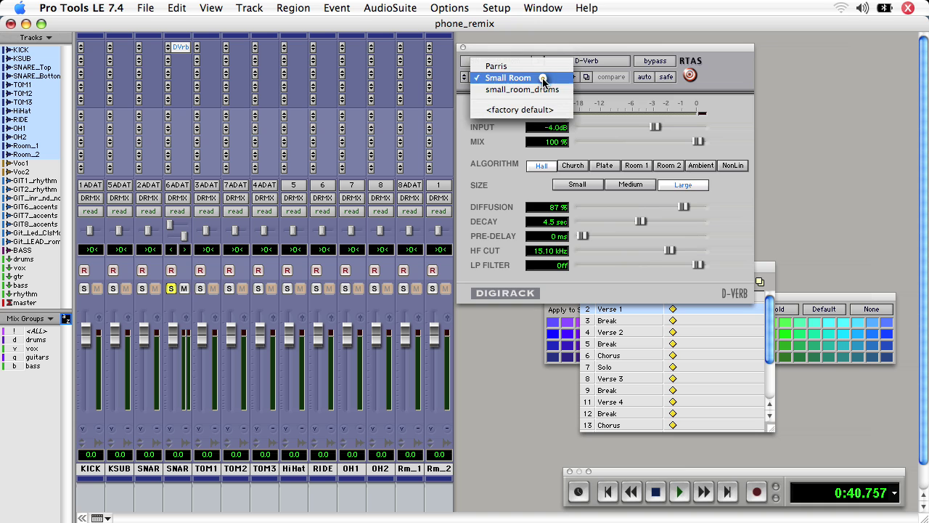
click(542, 87)
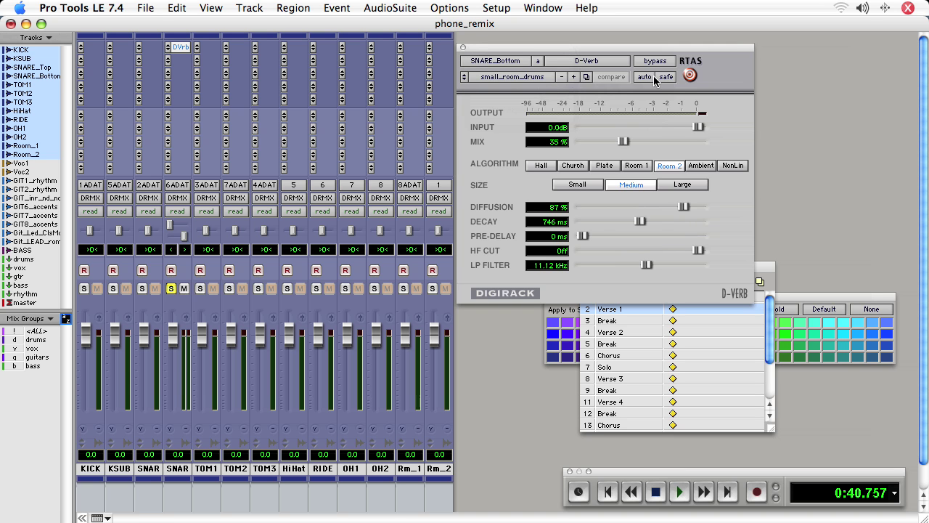
key(space)
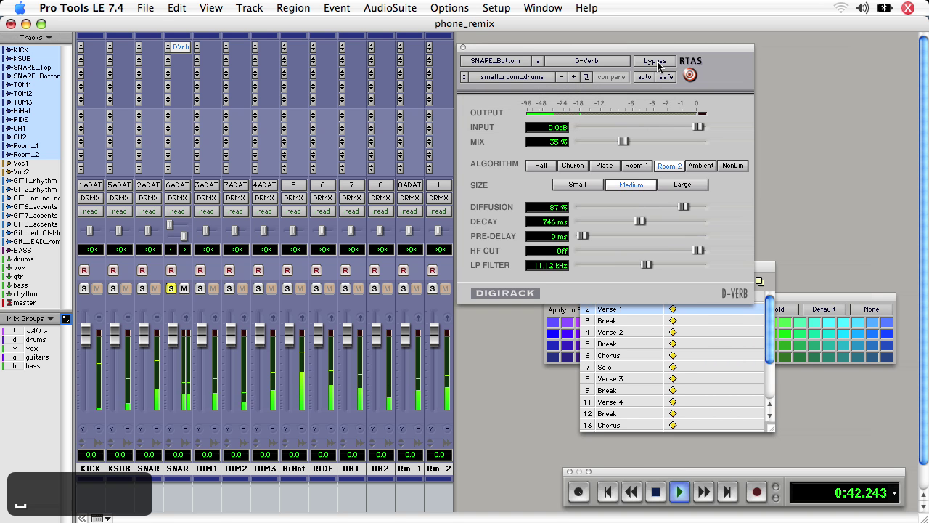
click(656, 62)
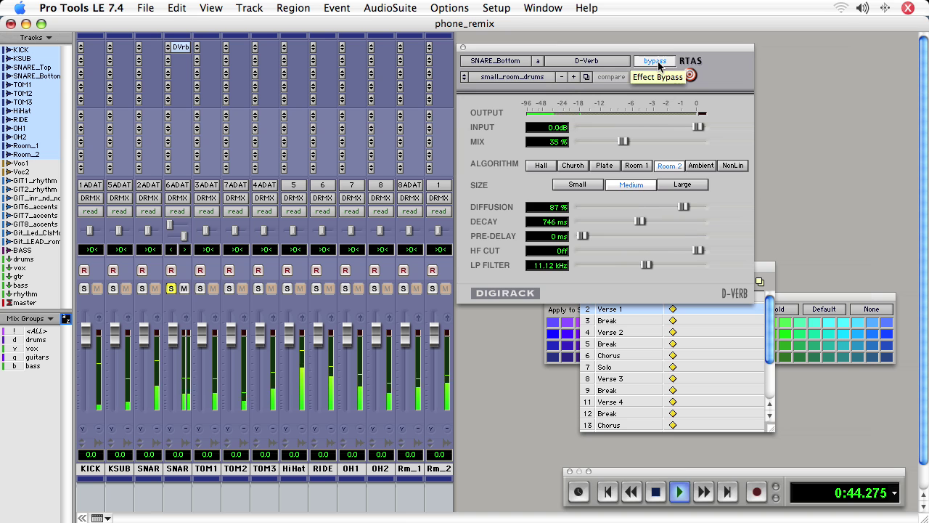
click(658, 61)
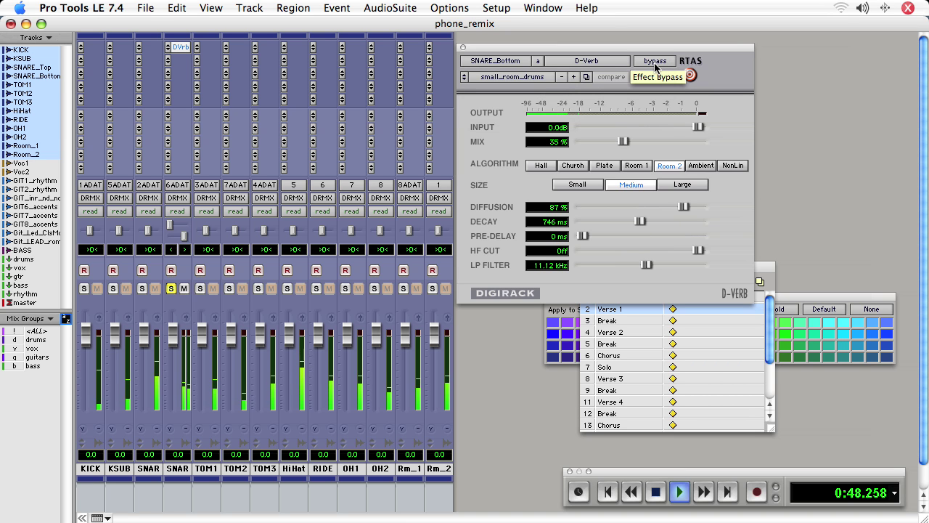
click(614, 61)
mouse_move(613, 64)
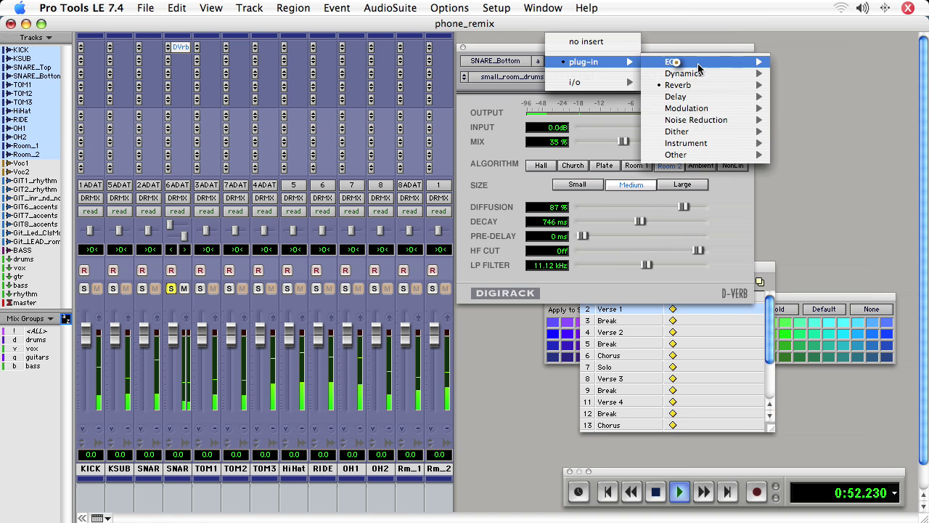
mouse_move(748, 110)
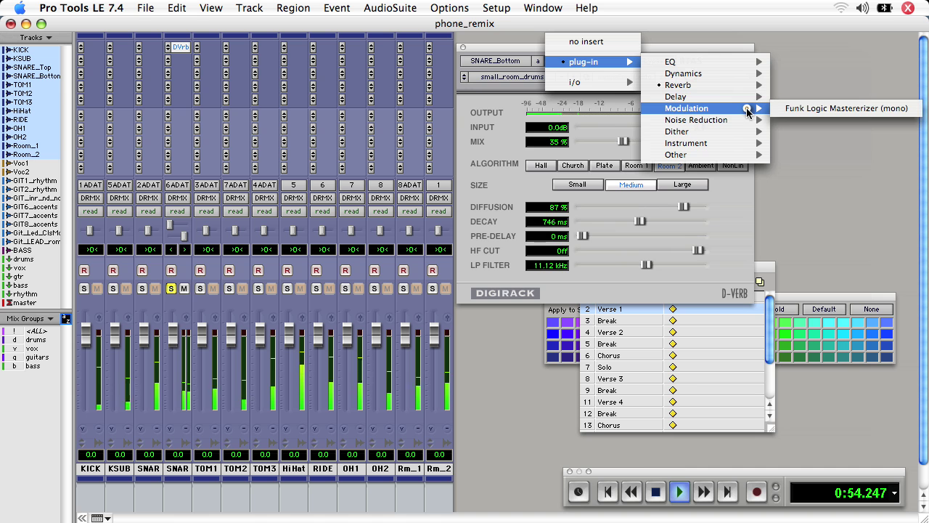
mouse_move(725, 97)
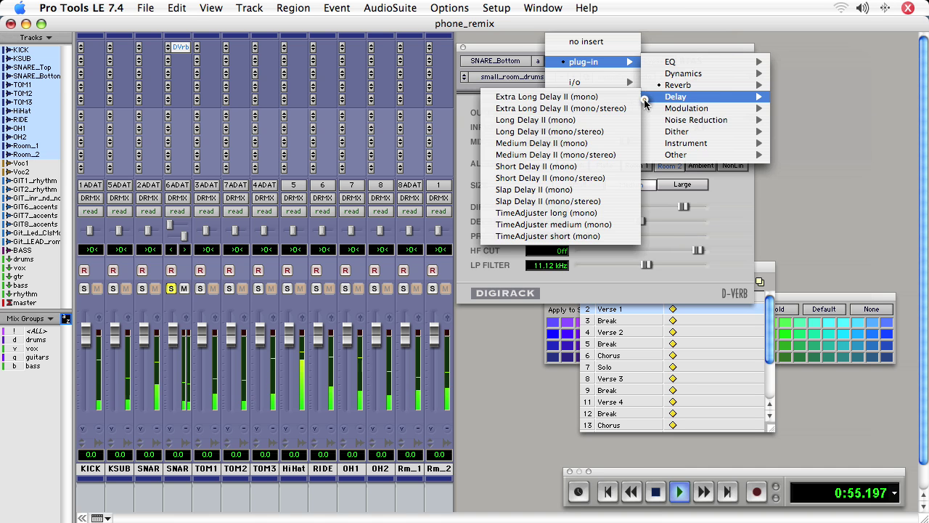
click(727, 211)
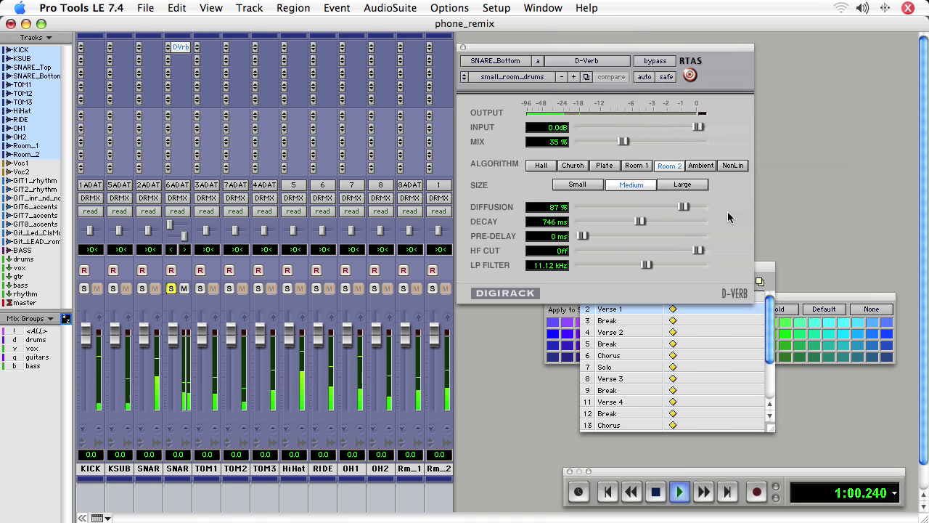
key(space)
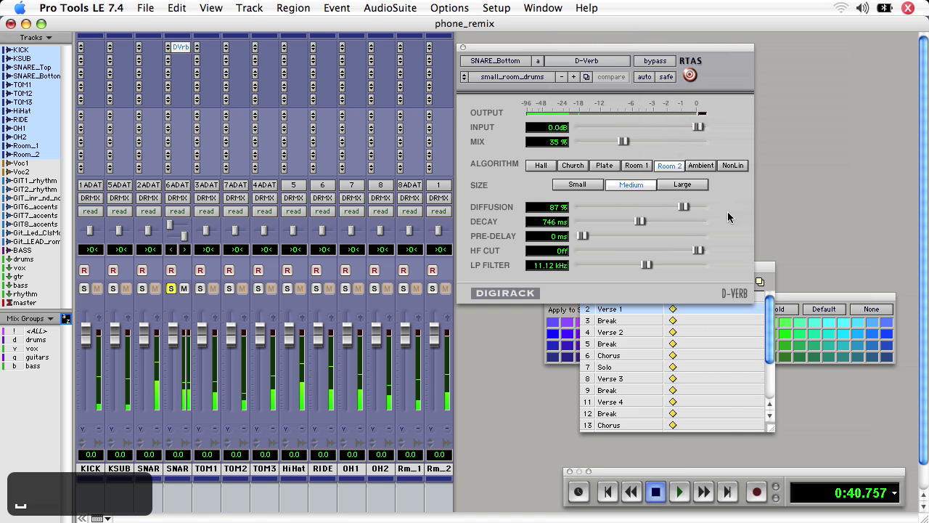
Step: Close the D-Verb window and turn off Narrow Mix for wide mixer strips
click(462, 49)
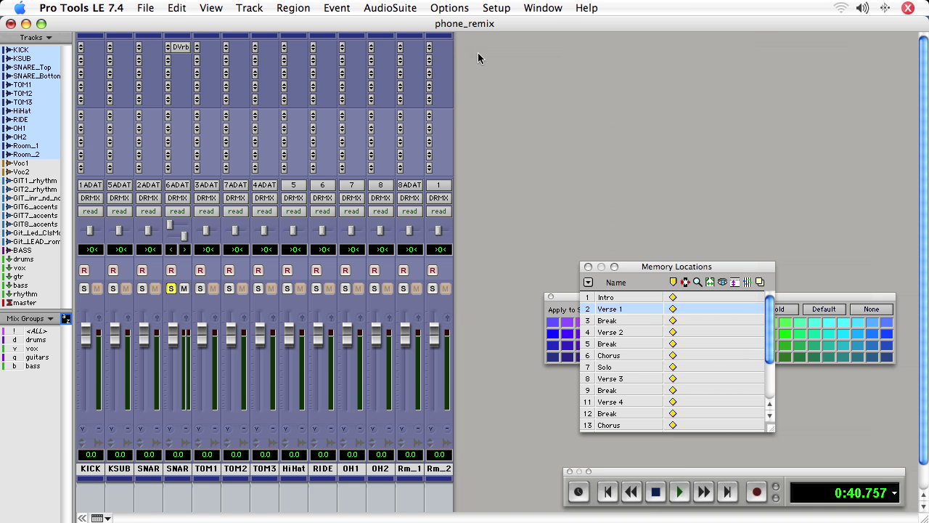
click(211, 8)
click(231, 25)
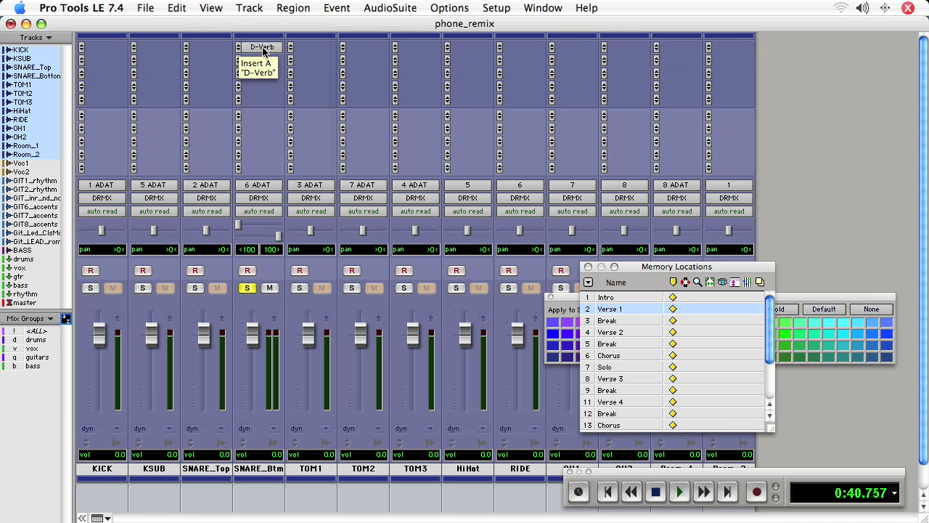
mouse_move(262, 49)
mouse_down()
mouse_move(313, 49)
mouse_move(263, 50)
mouse_up()
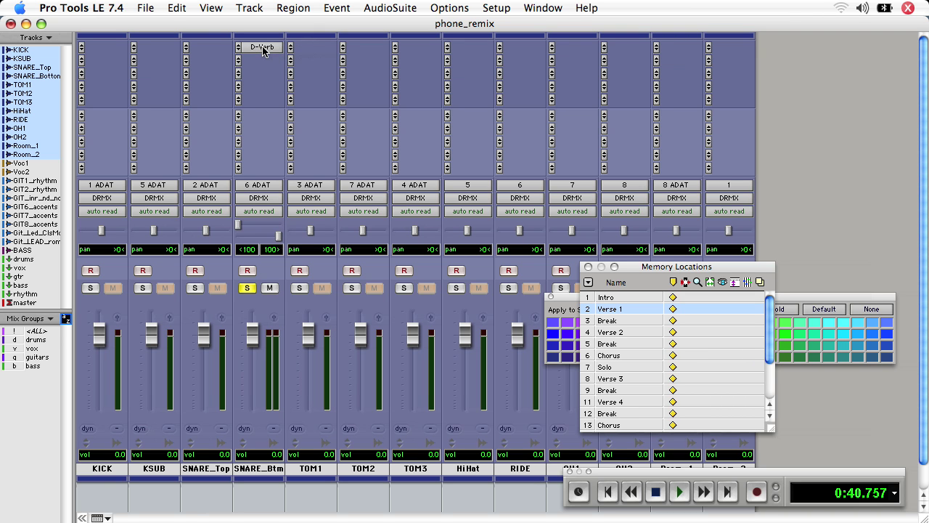
drag(262, 48, 312, 49)
key(super+z)
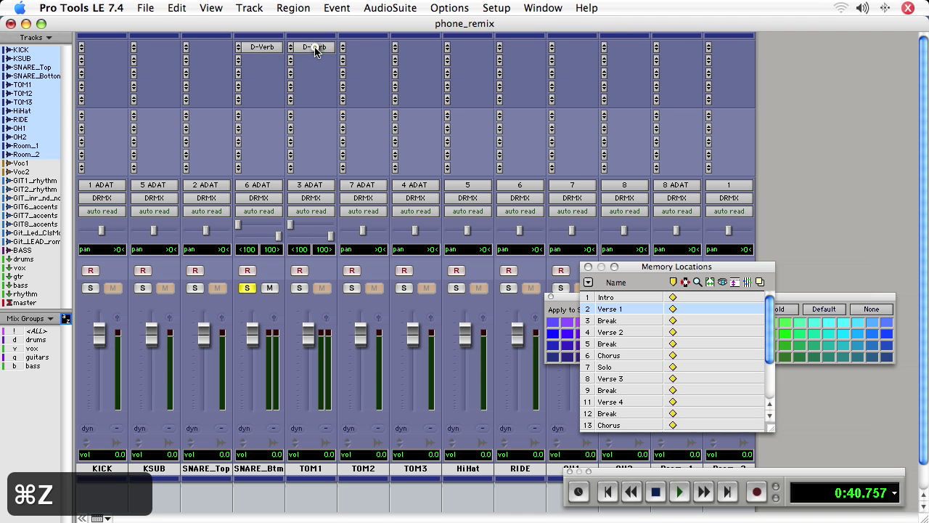
click(314, 48)
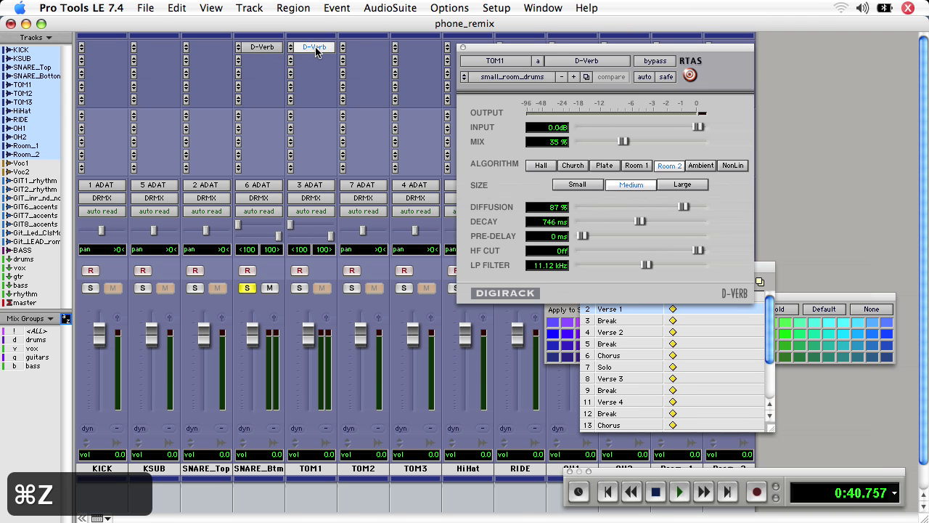
click(601, 65)
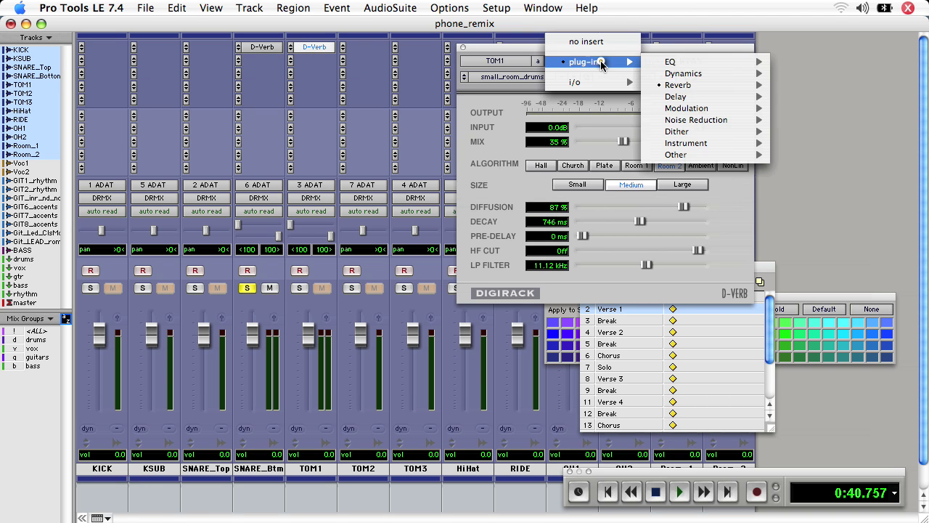
click(615, 43)
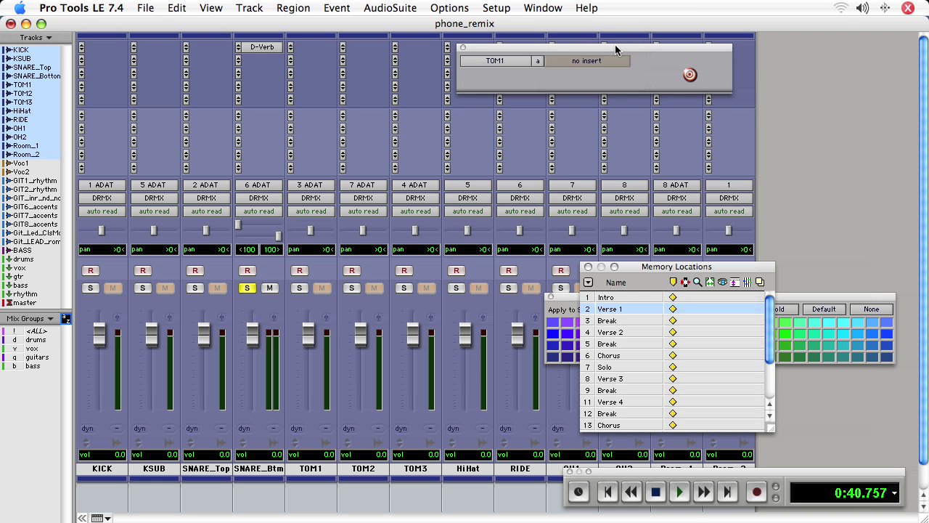
click(464, 48)
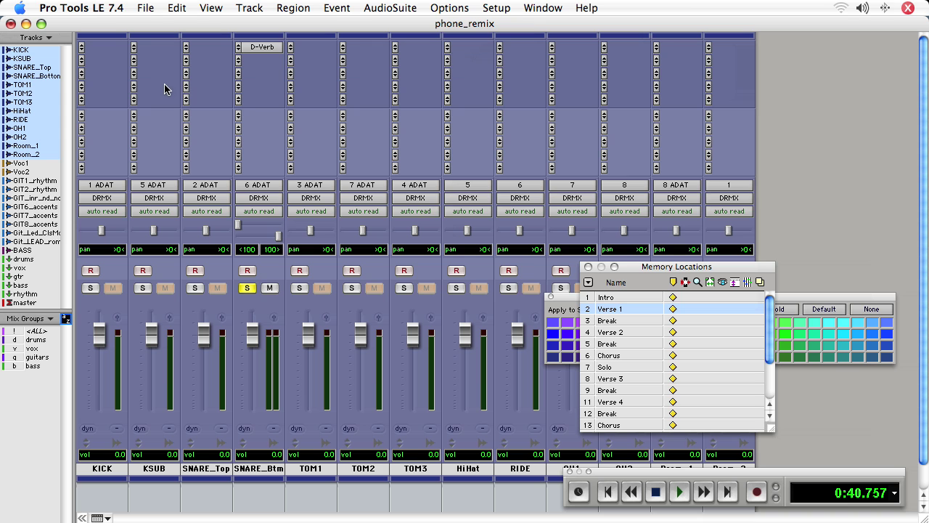
Step: With the drums group soloed and playing, set the drums to -1.0 dB and SNARE_Btm to +4.9 dB
click(251, 290)
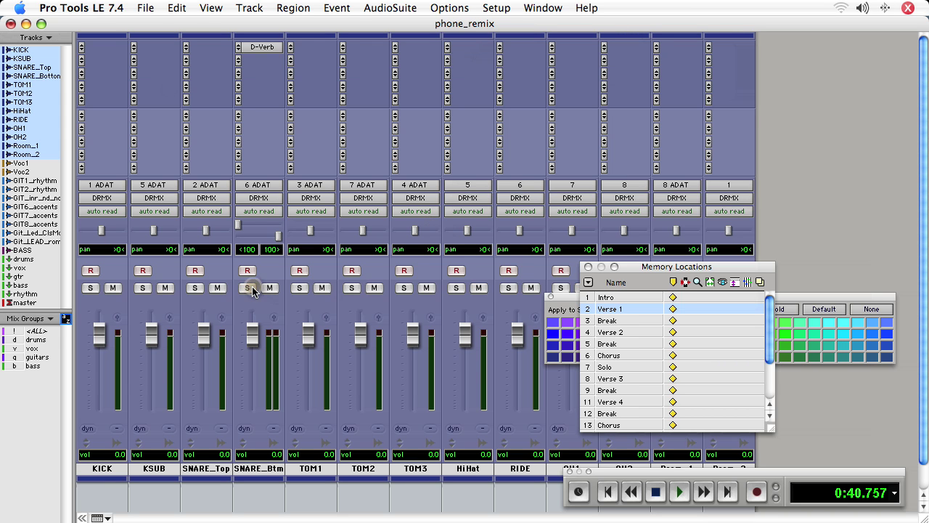
key(d)
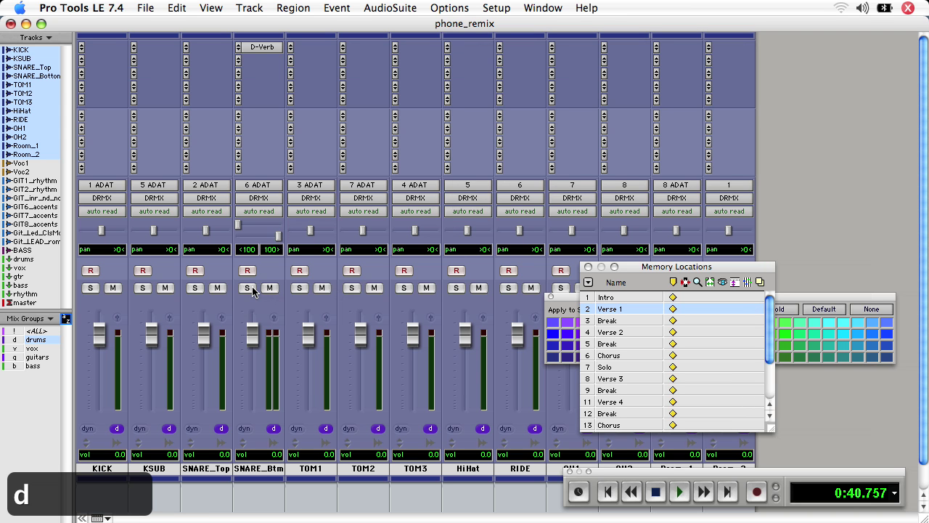
click(251, 290)
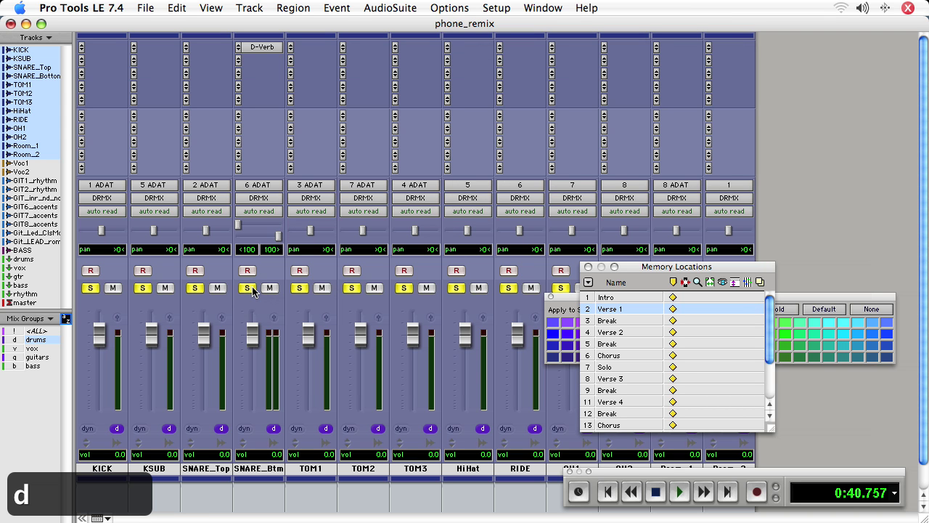
key(space)
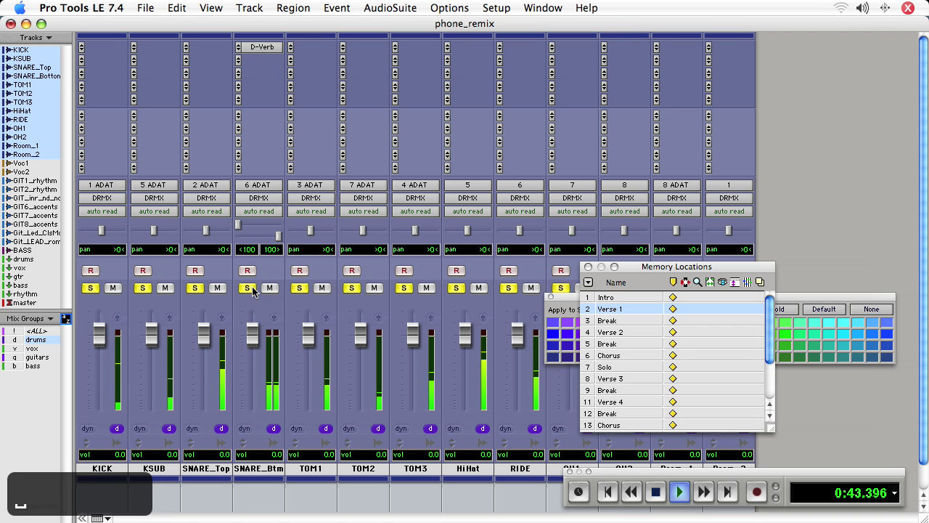
drag(259, 341, 262, 450)
key(d)
drag(254, 406, 265, 339)
key(space)
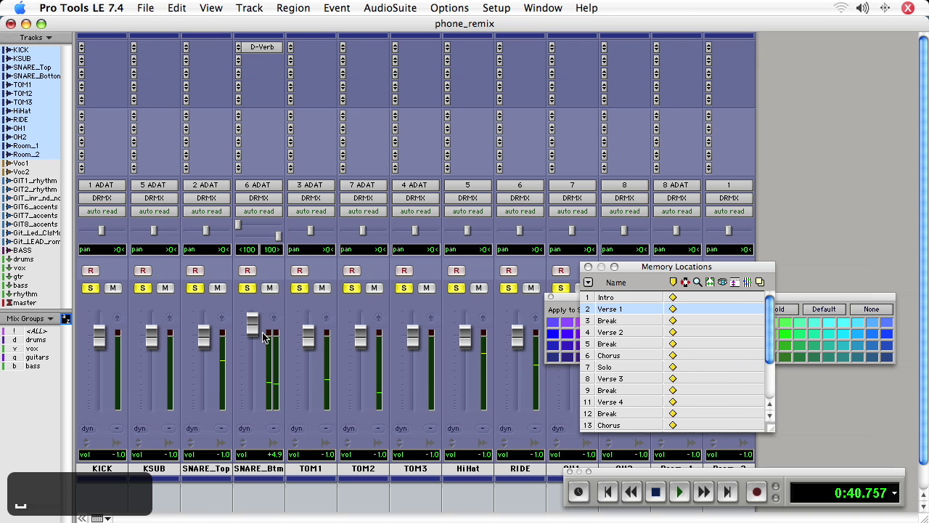
Step: Option-click the SNARE_Btm fader to return it to 0.0 dB unity gain
alt+click(258, 336)
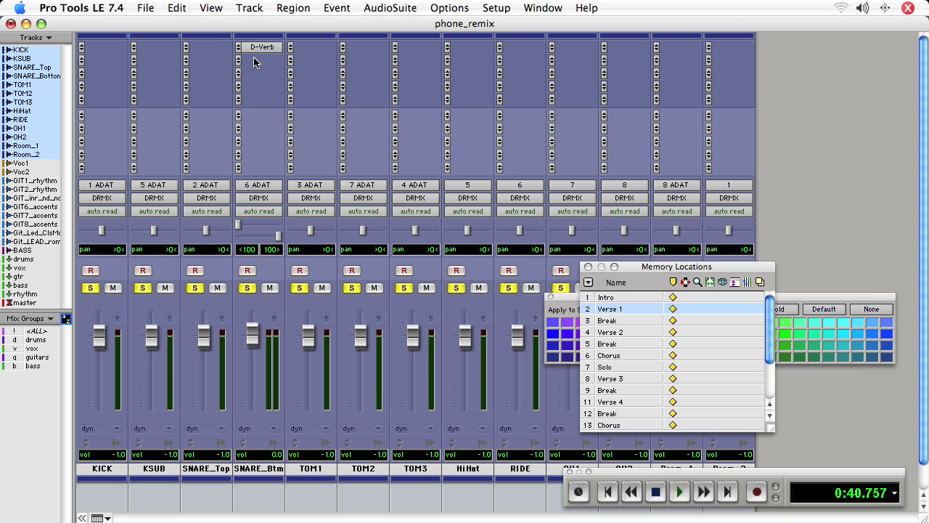
Step: Drag SNARE_Btm's D-Verb from the top insert down to a lower slot, leaving insert A empty
click(261, 48)
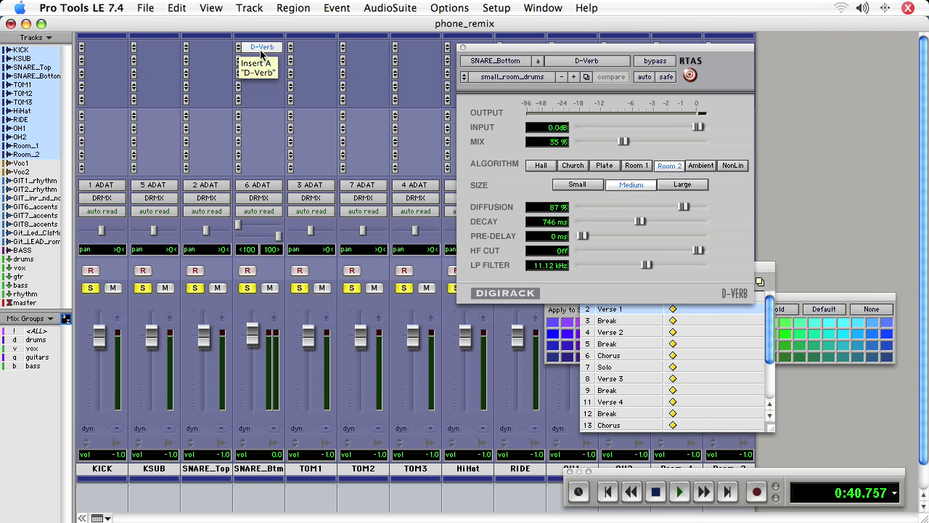
drag(262, 51, 261, 101)
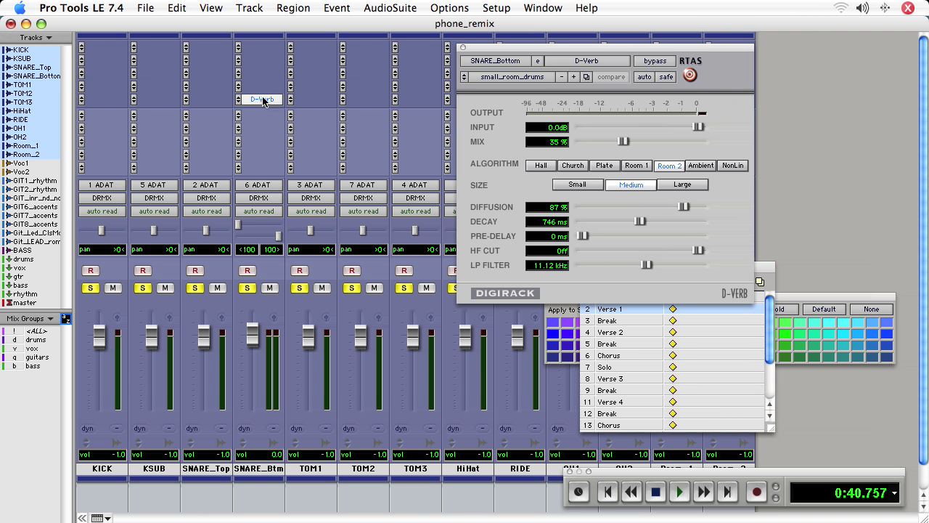
click(239, 50)
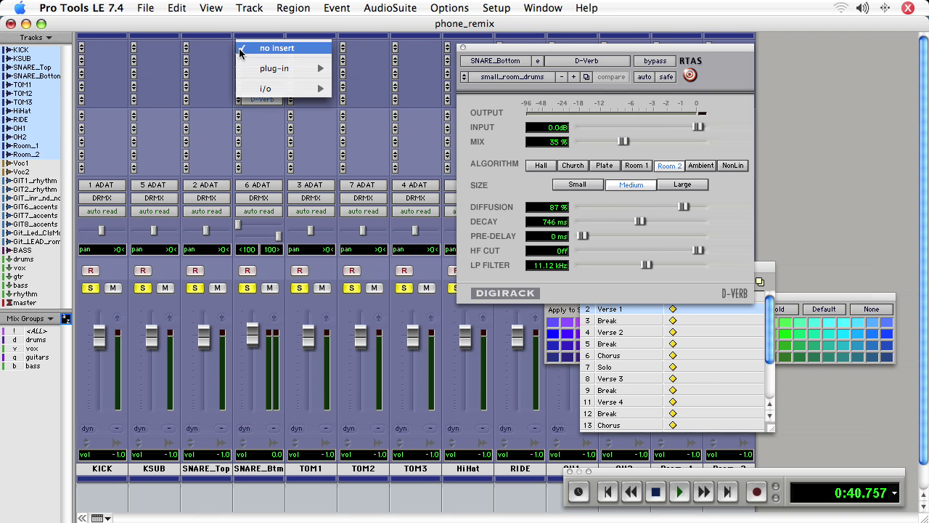
Step: Insert Compressor/Limiter Dyn 3 (mono) from Dynamics on SNARE_Btm's empty top insert
mouse_move(290, 69)
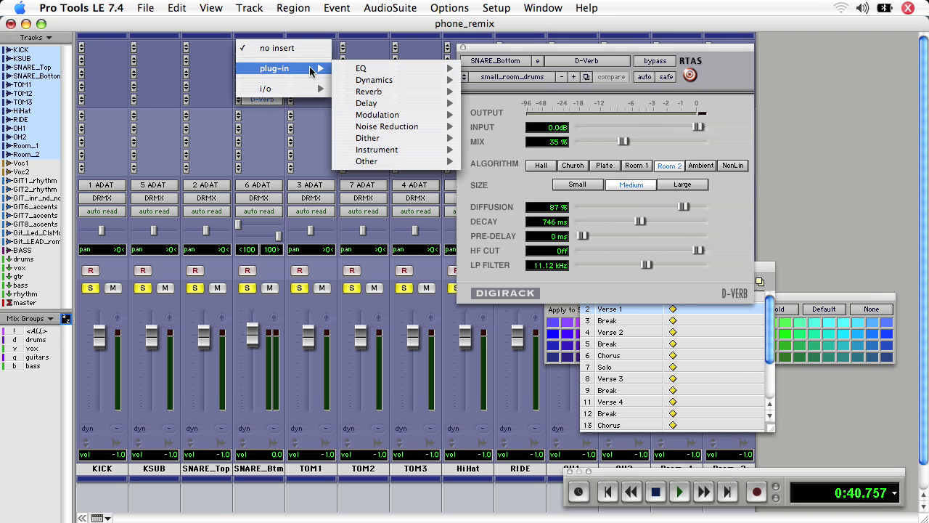
mouse_move(376, 81)
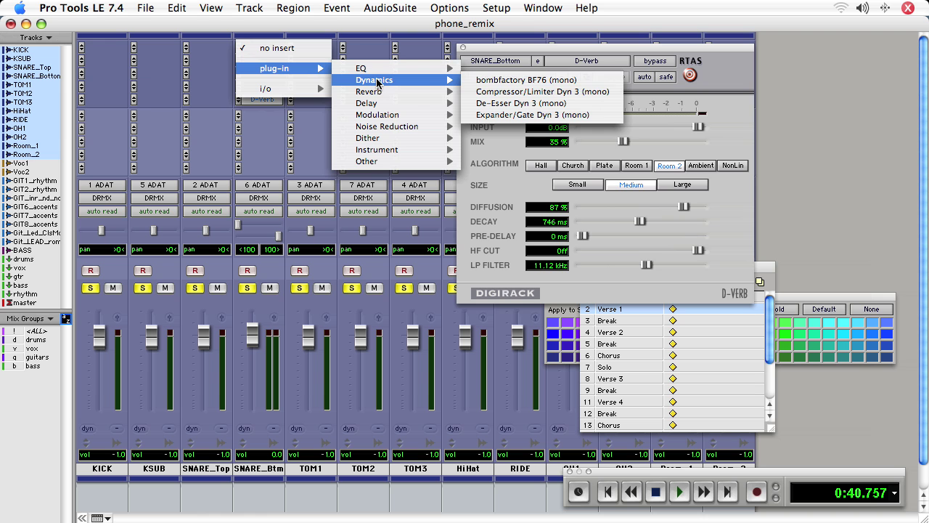
click(600, 92)
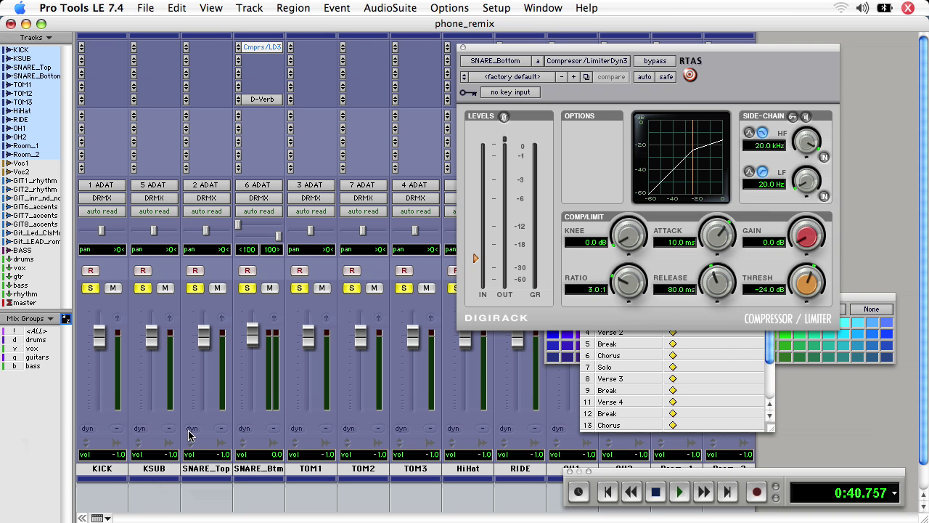
Step: Clear the drum group solos, then solo SNARE_Btm on its own
key(d)
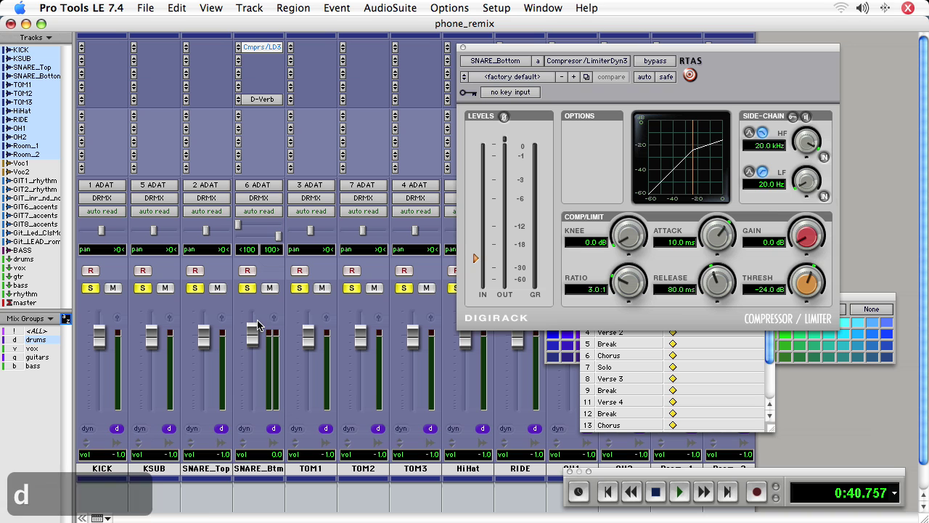
click(247, 288)
key(d)
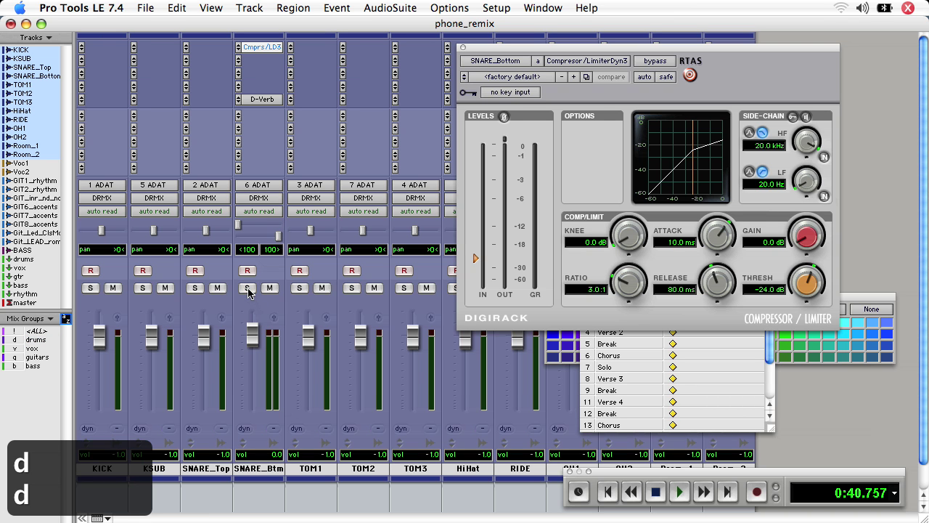
click(248, 288)
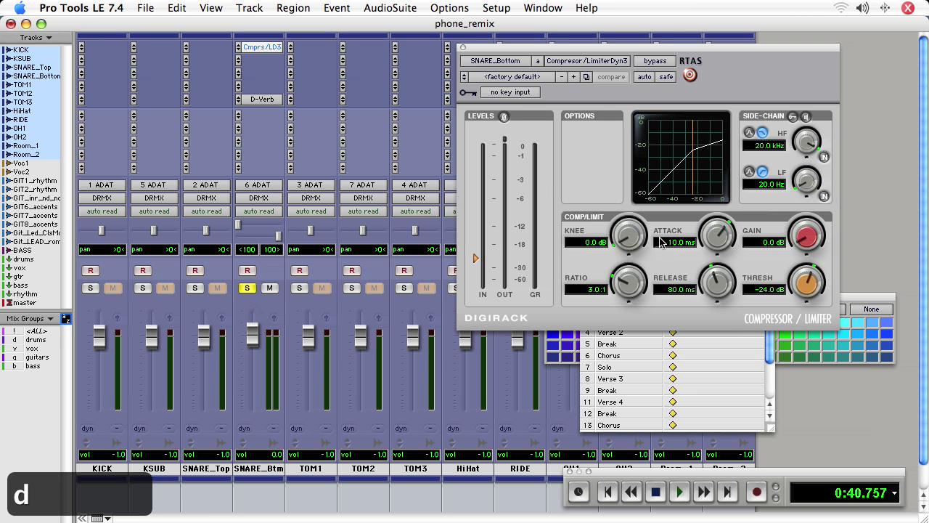